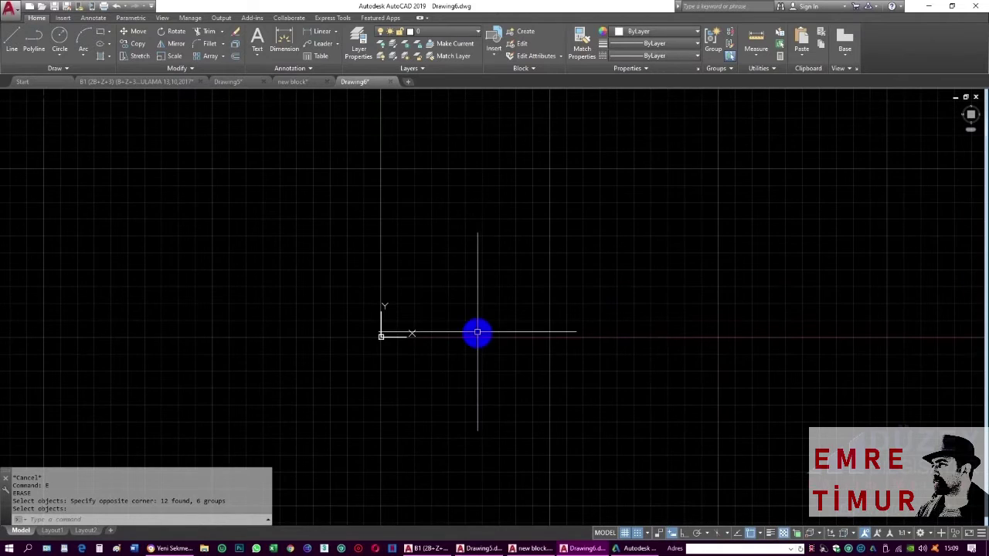
Pan across Drawing6 to reach its grouped objects for erasing
middle_click_drag(618, 195, 496, 251)
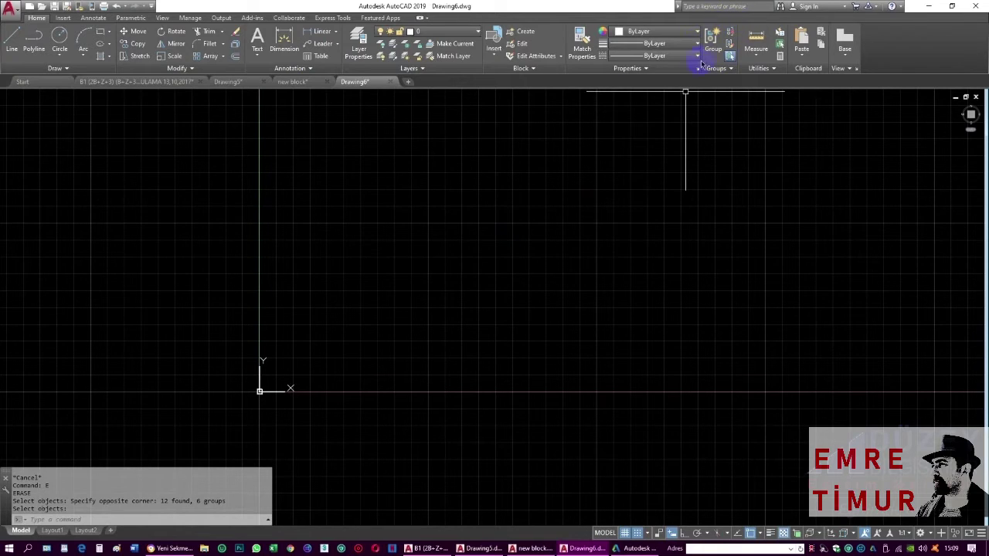
Draw three small rectangles with the RECTANG command
key("Escape")
key("Escape")
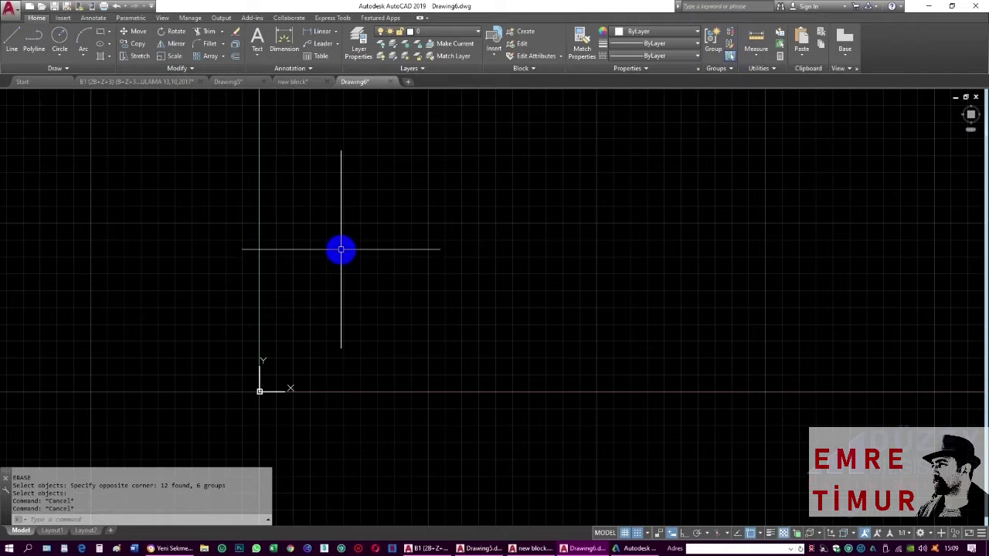
type("REC")
key("Return")
left_click(312, 201)
left_click(346, 227)
left_click(379, 156)
left_click(413, 184)
left_click(325, 288)
left_click(364, 312)
key("Escape")
key("Escape")
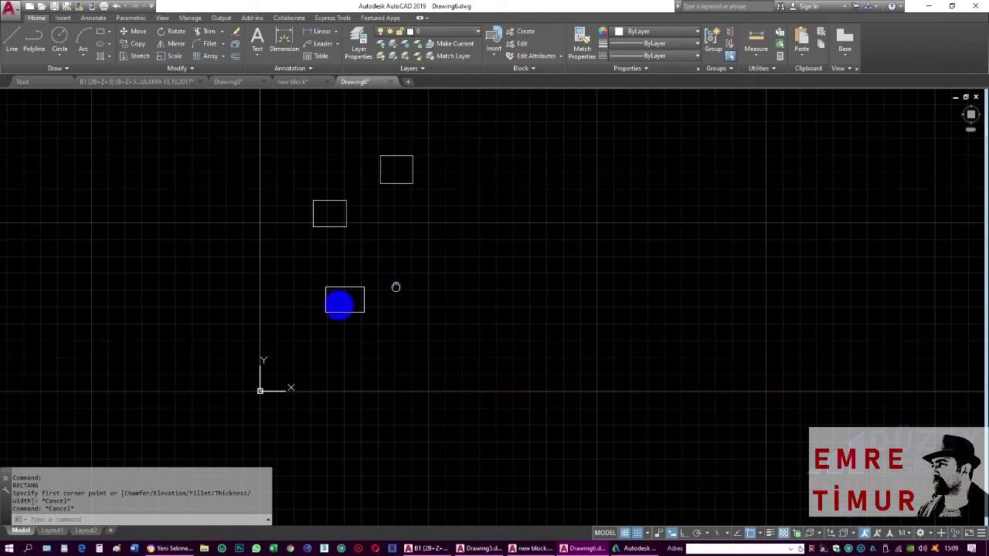
Copy the bottom rectangle and place its first copy beside it
type("co")
key("Return")
key("Escape")
key("Escape")
type("co")
key("Return")
left_click_drag(394, 280, 319, 316)
left_click(395, 288)
left_click(440, 284)
left_click(495, 250)
Place several more copies to build the right-hand cluster
middle_click_drag(778, 282, 608, 276)
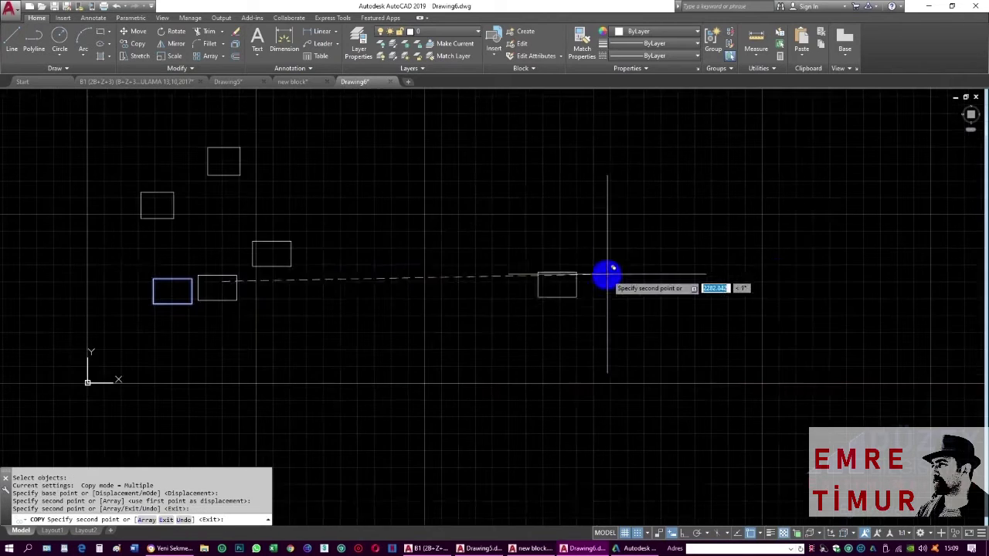
left_click(641, 257)
left_click(629, 210)
left_click(680, 205)
left_click(734, 253)
left_click(794, 233)
left_click(786, 295)
left_click(751, 318)
Add five more copies below to form the bottom cluster
scroll(623, 304, "down", 2)
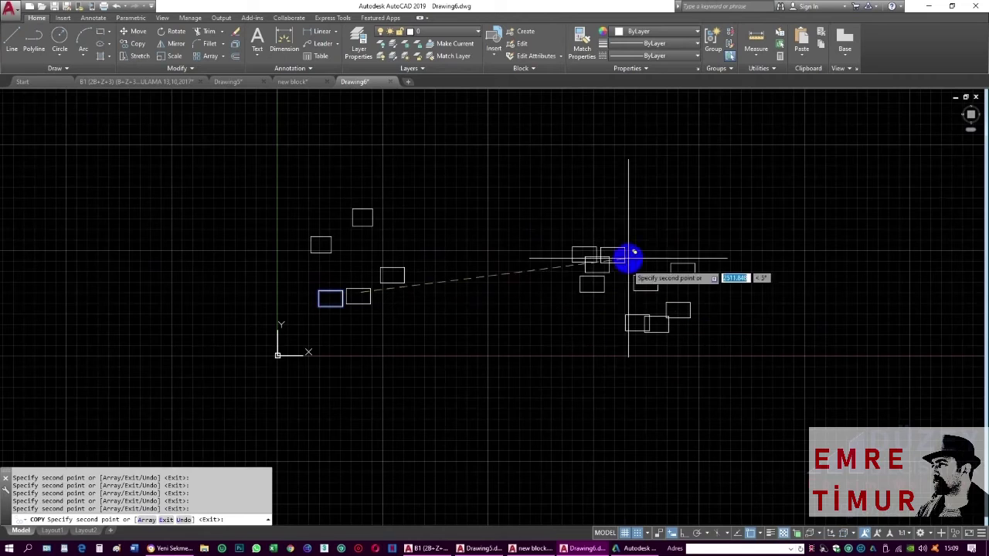
left_click(482, 416)
left_click(489, 441)
left_click(506, 423)
left_click(545, 429)
left_click(566, 434)
key("Escape")
key("Escape")
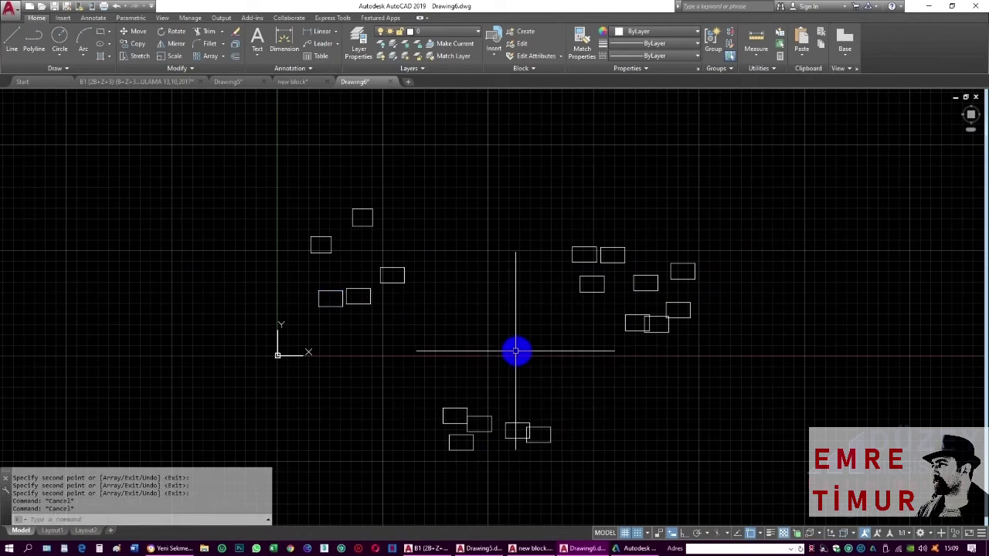
Window-select all the rectangles of the left cluster
scroll(411, 266, "up", 2)
left_click(410, 154)
left_click(248, 309)
key("Escape")
key("Escape")
left_click(397, 176)
left_click(425, 187)
left_click(437, 176)
left_click(256, 320)
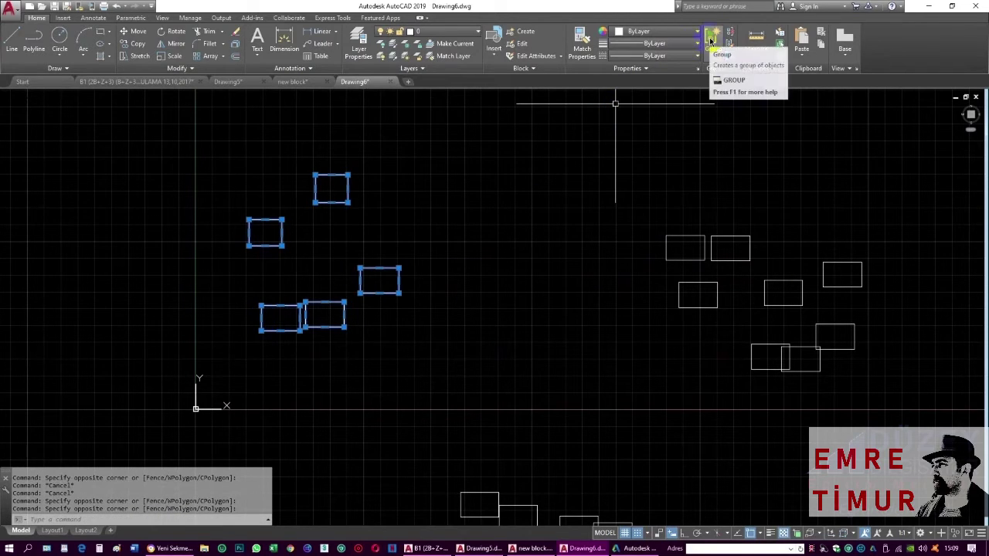
Group the left rectangles and move the group up and to the left
left_click(711, 40)
left_click(330, 206)
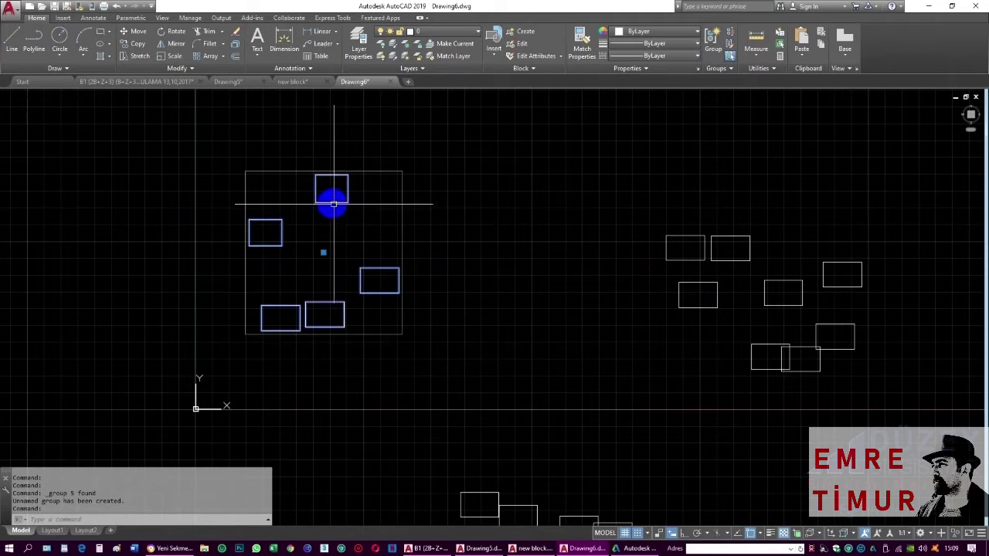
type("m")
key("Return")
left_click(482, 271)
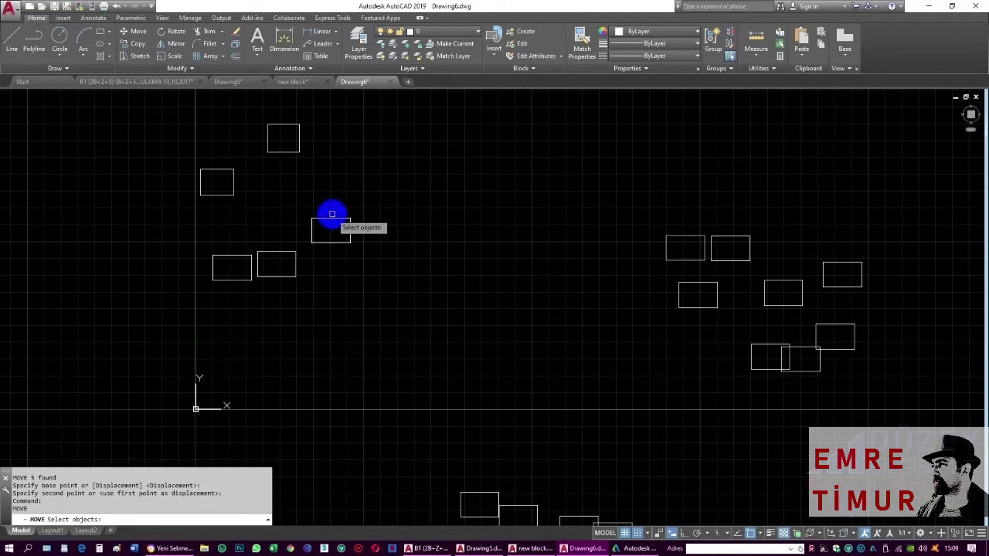
left_click(444, 230)
key("Escape")
Crossing-select the right-hand rectangles and make them a group
left_click(822, 172)
left_click(631, 360)
key("Escape")
key("Escape")
scroll(585, 275, "down", 2)
left_click(774, 199)
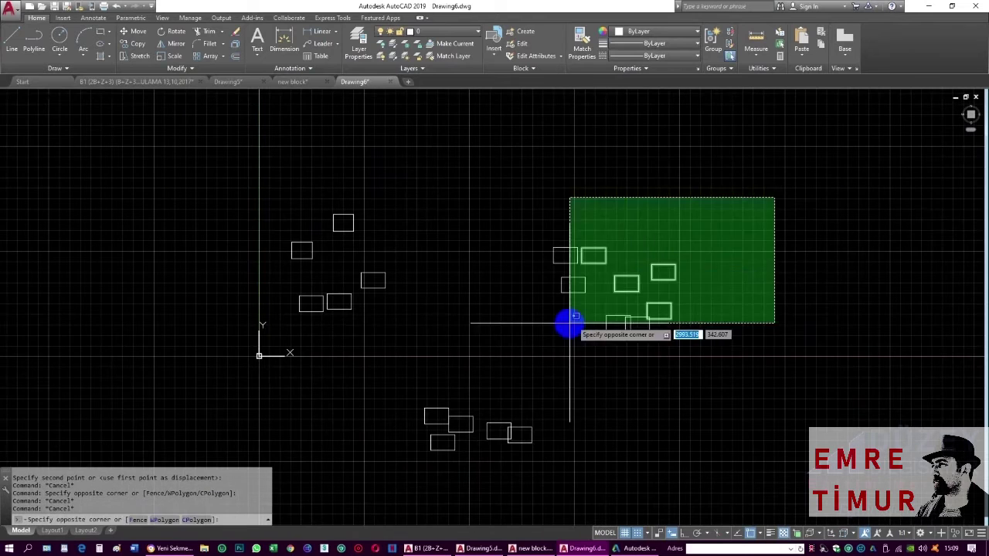
left_click(522, 338)
left_click(710, 39)
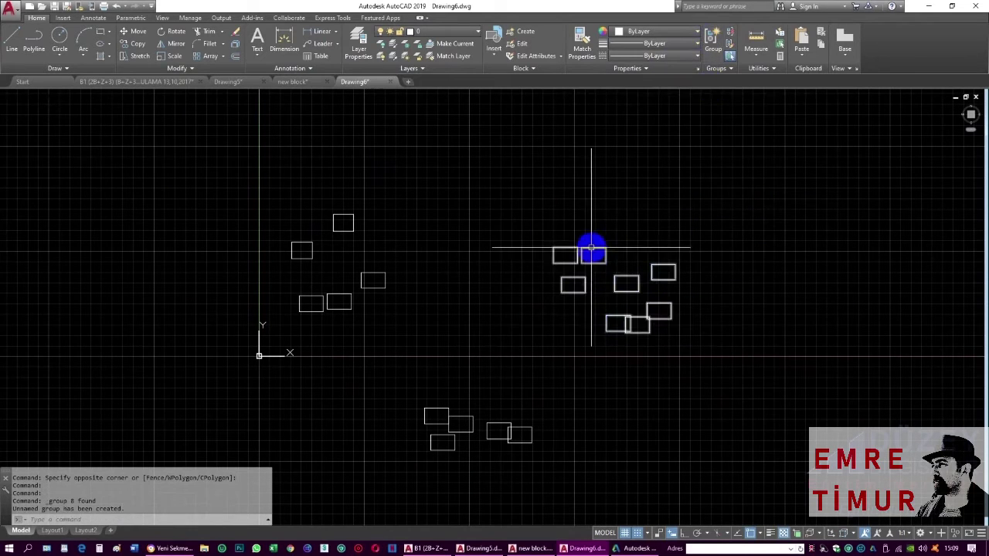
Move the right-hand group upward
type("m")
key("Return")
left_click(675, 214)
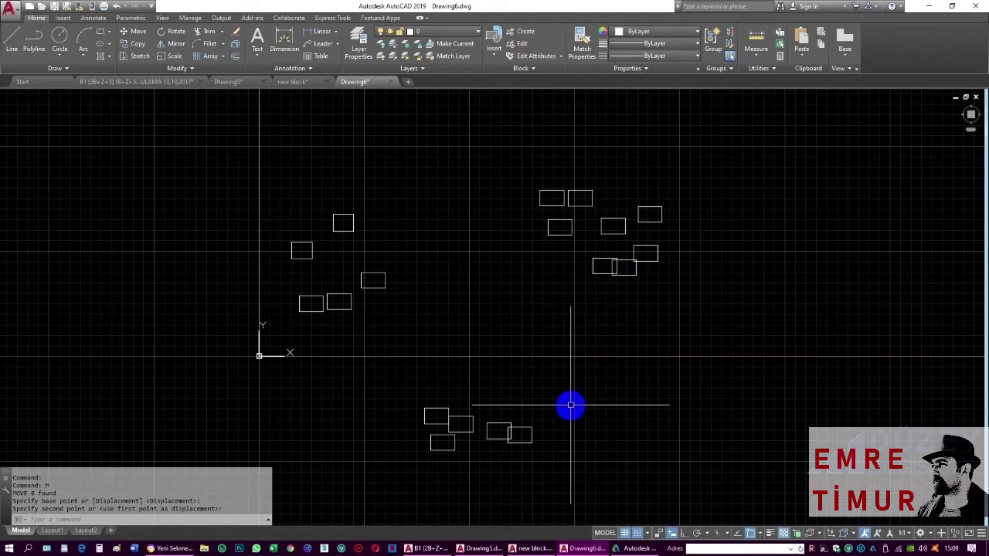
middle_click_drag(573, 392, 576, 338)
key("Escape")
Window-select the bottom rectangles and make them a group
left_click(576, 338)
left_click(420, 420)
left_click(714, 43)
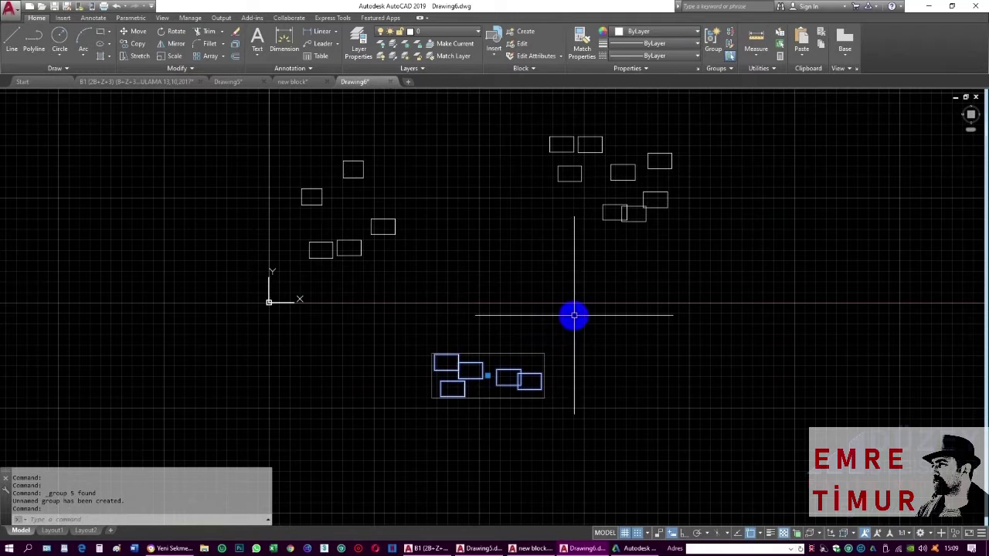
key("Escape")
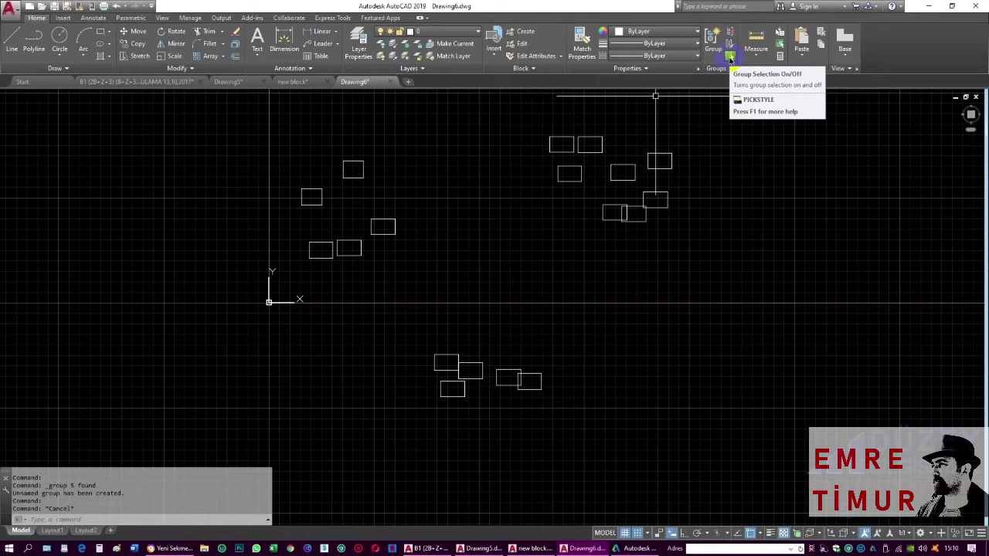
Turn Group Selection off and reposition two rectangles in the left cluster
left_click(730, 58)
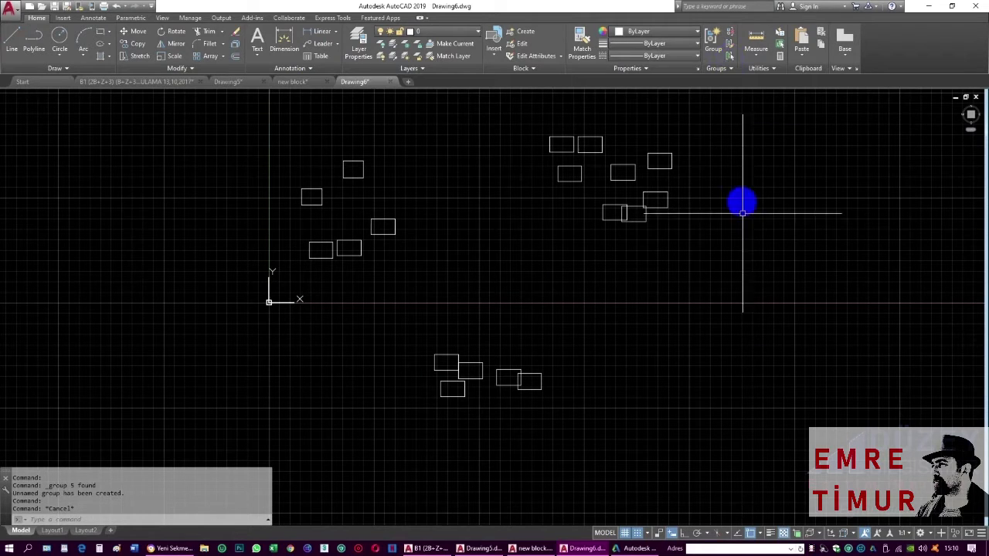
key("Return")
left_click(361, 245)
key("Return")
left_click(390, 263)
left_click(360, 298)
key("Return")
left_click(328, 246)
key("Return")
left_click(445, 271)
Move two rectangles lower within the right cluster
left_click(426, 258)
key("Return")
left_click(572, 177)
key("Return")
left_click(552, 215)
left_click(547, 237)
key("Return")
left_click(608, 222)
left_click(587, 239)
left_click(625, 223)
Move the rectangle near the top of the right cluster to a new spot
key("Return")
left_click(597, 152)
key("Return")
left_click(529, 359)
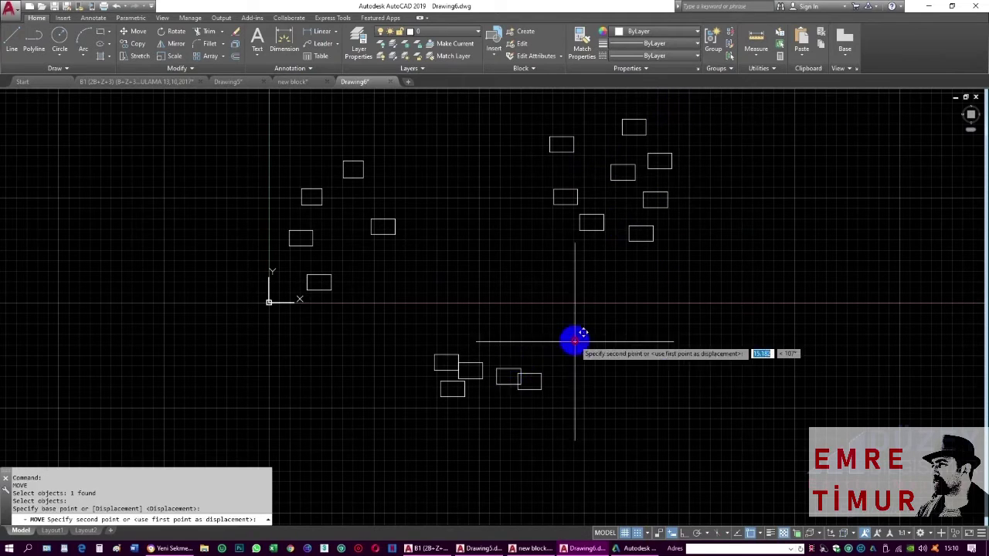
left_click(482, 360)
Move one rectangle to a new position within the bottom cluster
key("Return")
left_click_drag(461, 363, 485, 380)
key("Return")
left_click(487, 398)
left_click(506, 421)
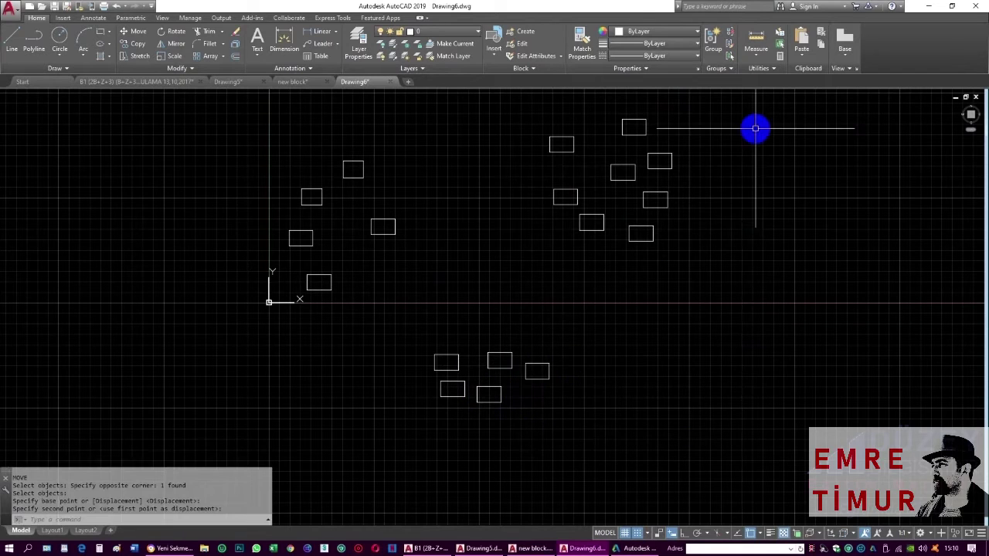
Turn Group Selection back on and pick the left and right groups to check them
left_click(731, 58)
left_click(382, 231)
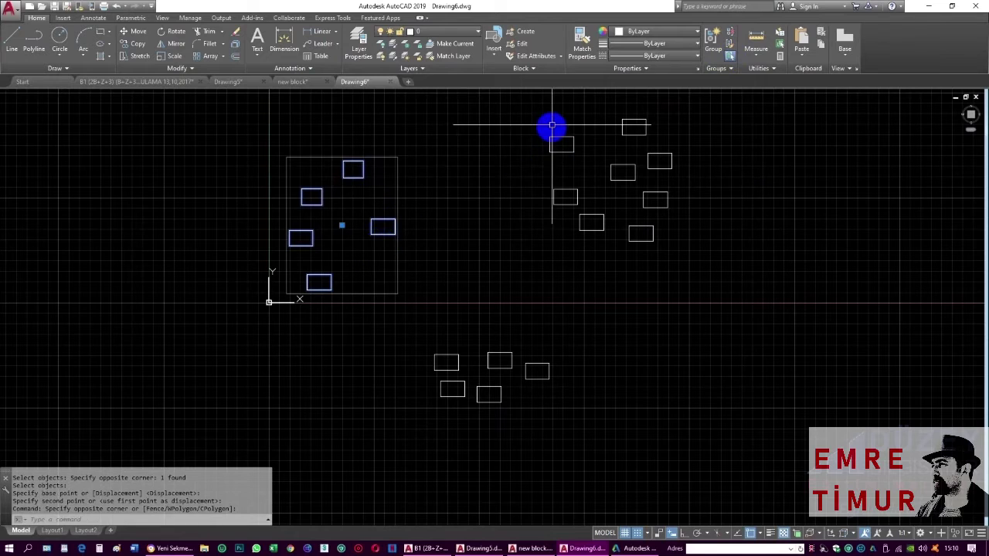
left_click(543, 158)
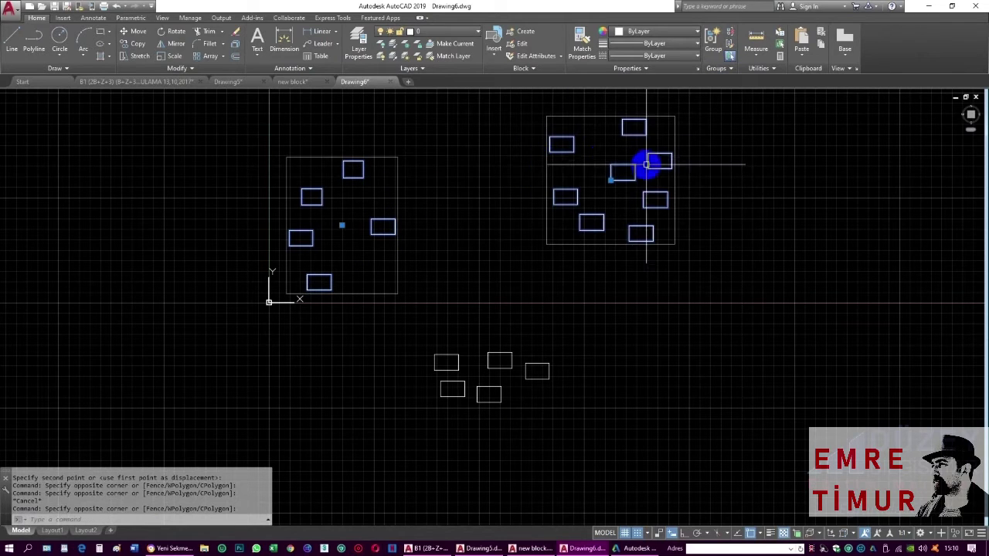
key("Escape")
key("Escape")
middle_click_drag(569, 326, 549, 330)
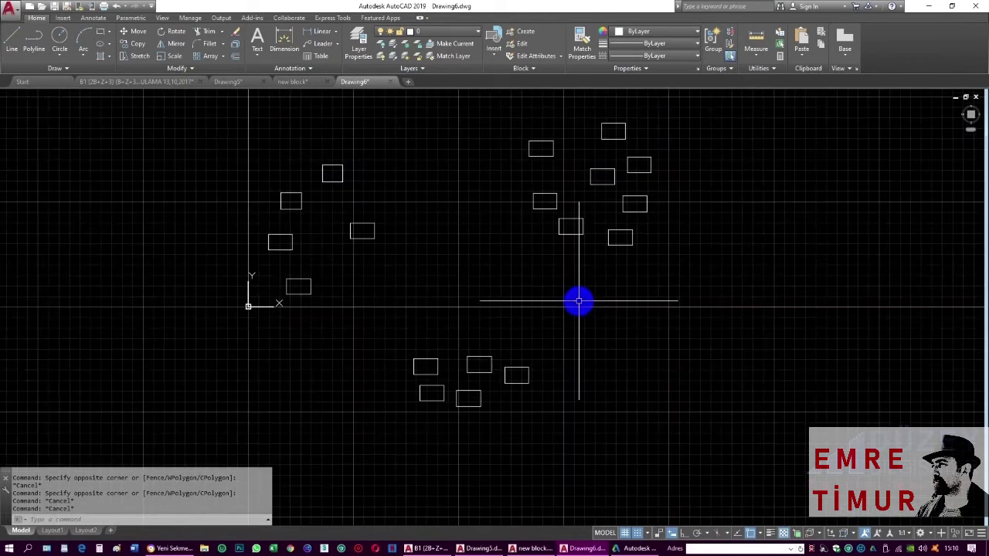
Draw a small circle beside the right cluster
type("c")
key("Return")
scroll(547, 274, "up", 2)
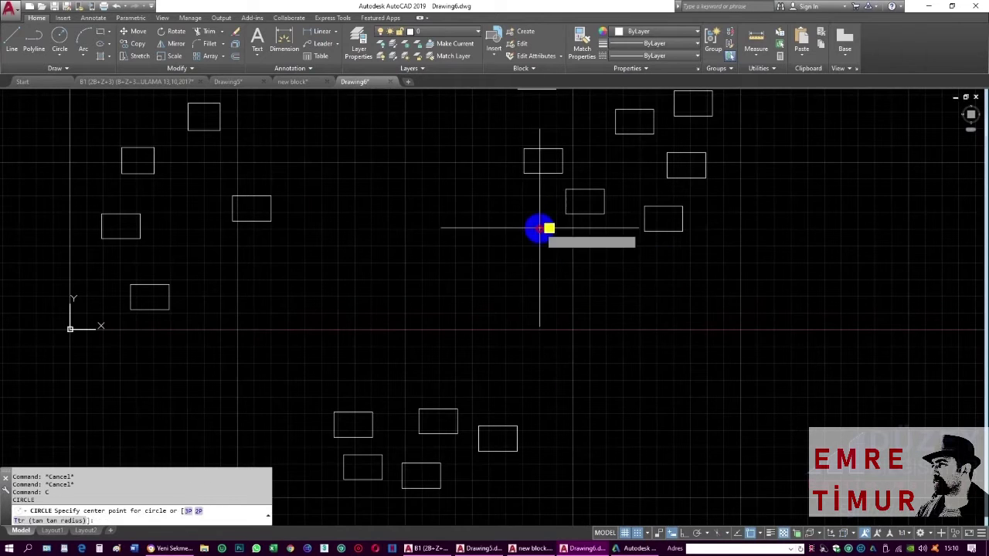
left_click(539, 227)
left_click(552, 239)
scroll(598, 214, "down", 2)
middle_click_drag(563, 220, 523, 285)
key("Escape")
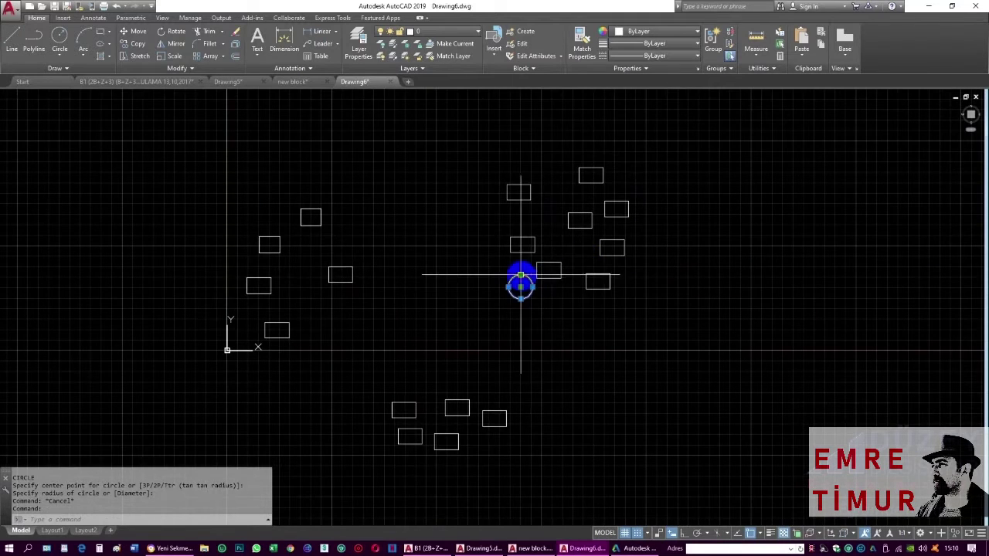
key("Escape")
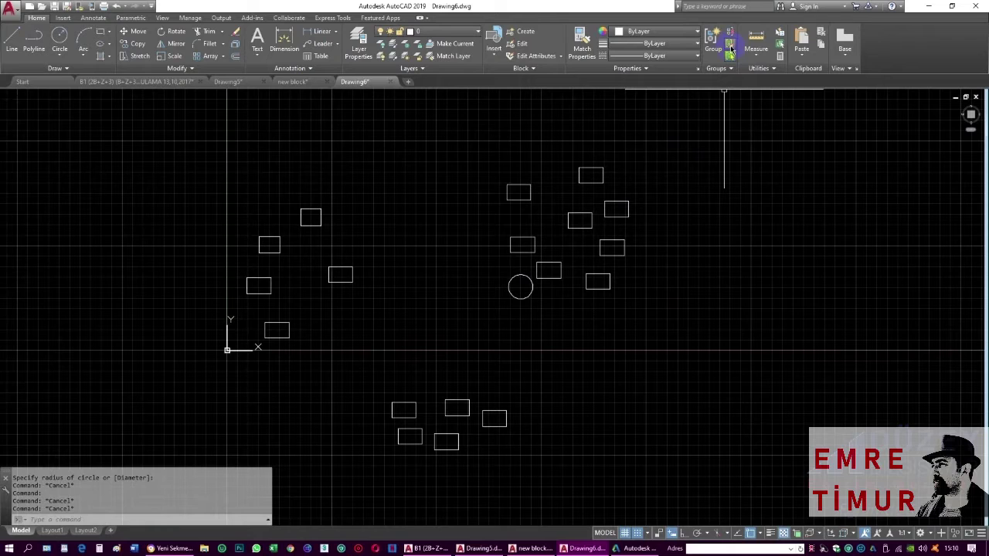
Add the circle to the right-hand group
left_click(730, 54)
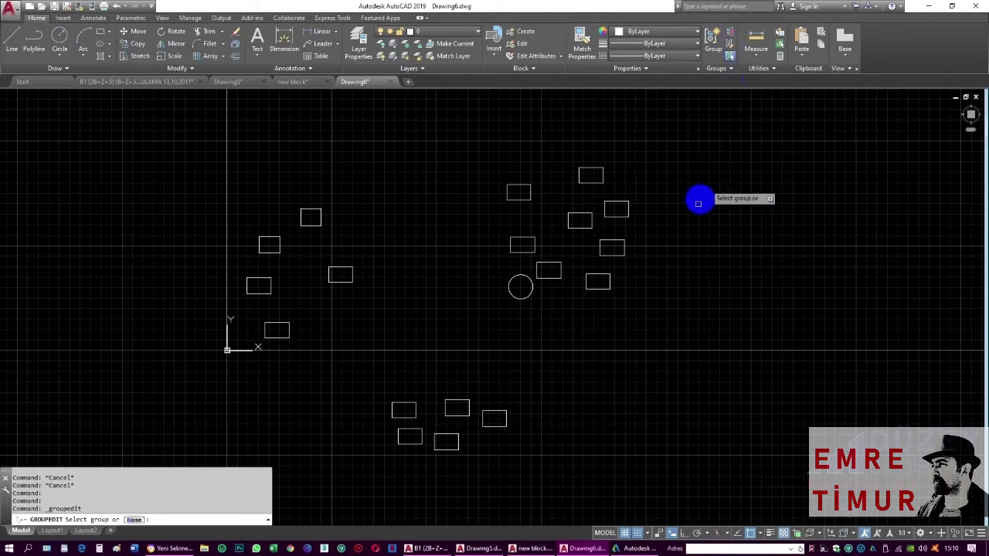
left_click(615, 255)
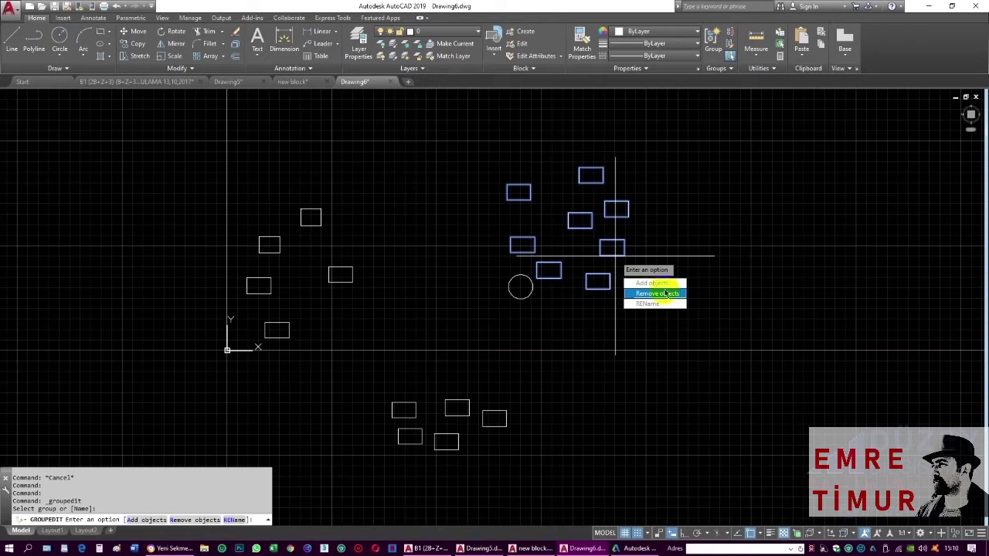
left_click(663, 288)
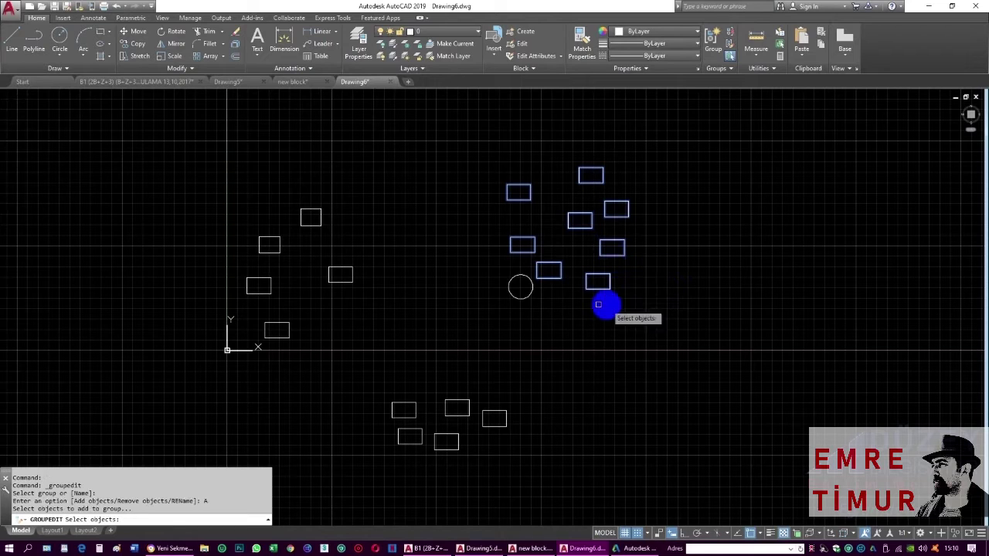
left_click(528, 296)
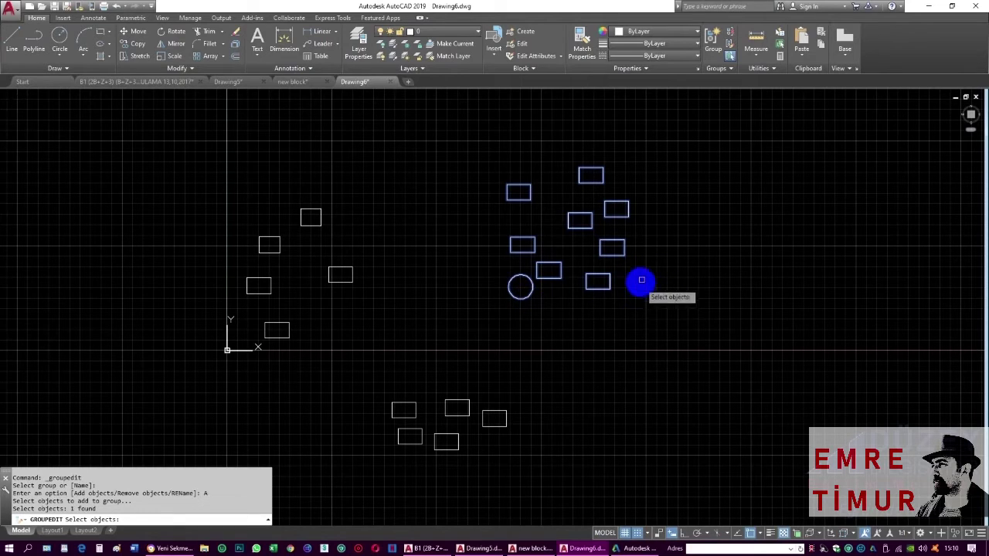
key("Return")
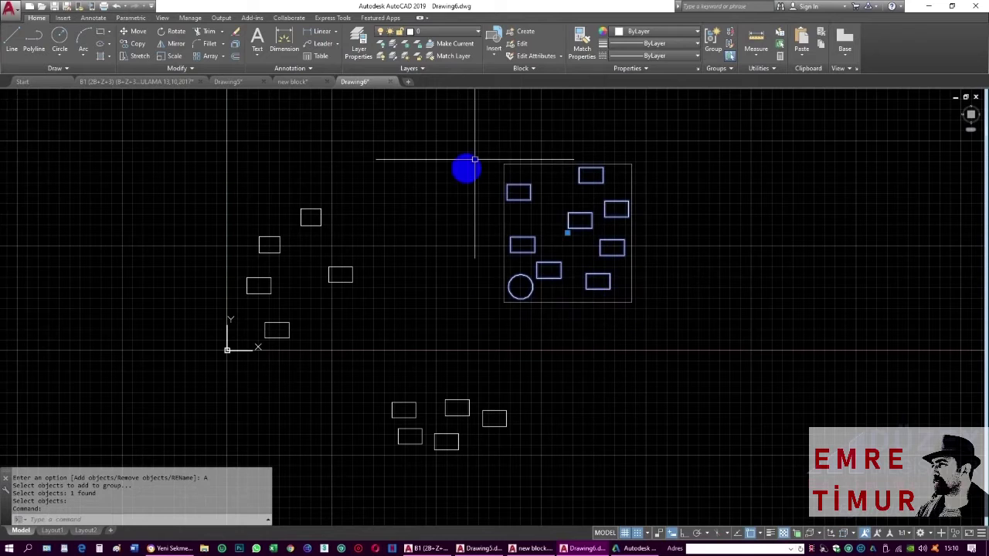
Remove two rectangles, including the top one, from the group, leaving seven objects
left_click(731, 45)
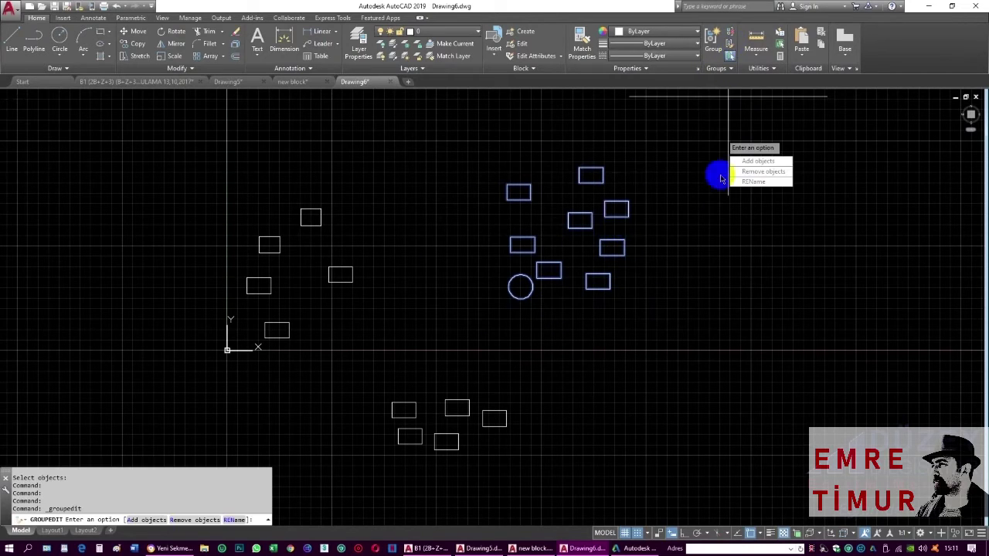
left_click(764, 172)
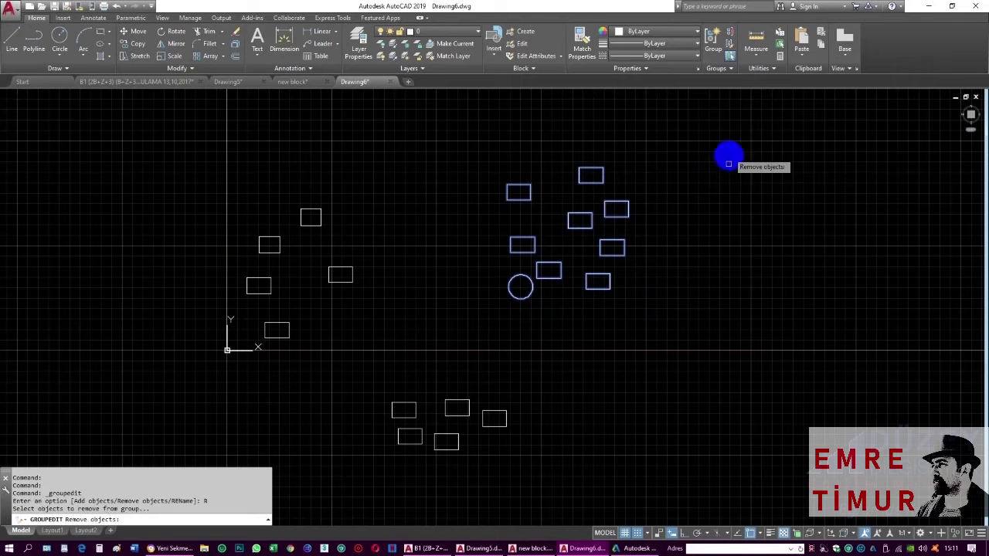
left_click(581, 215)
left_click(591, 179)
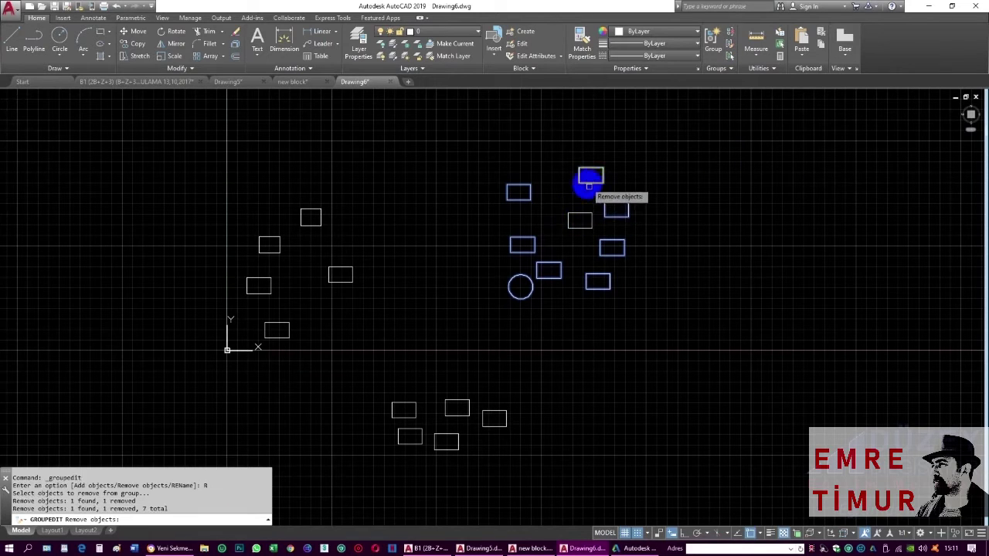
key("Return")
left_click(618, 211)
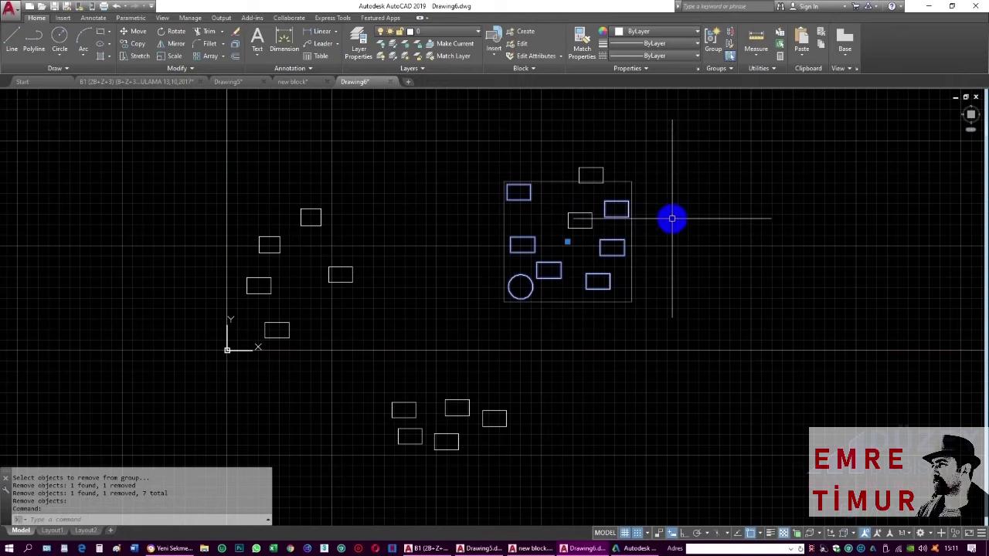
Move the seven-object group further to the right
type("m")
key("Return")
left_click(679, 273)
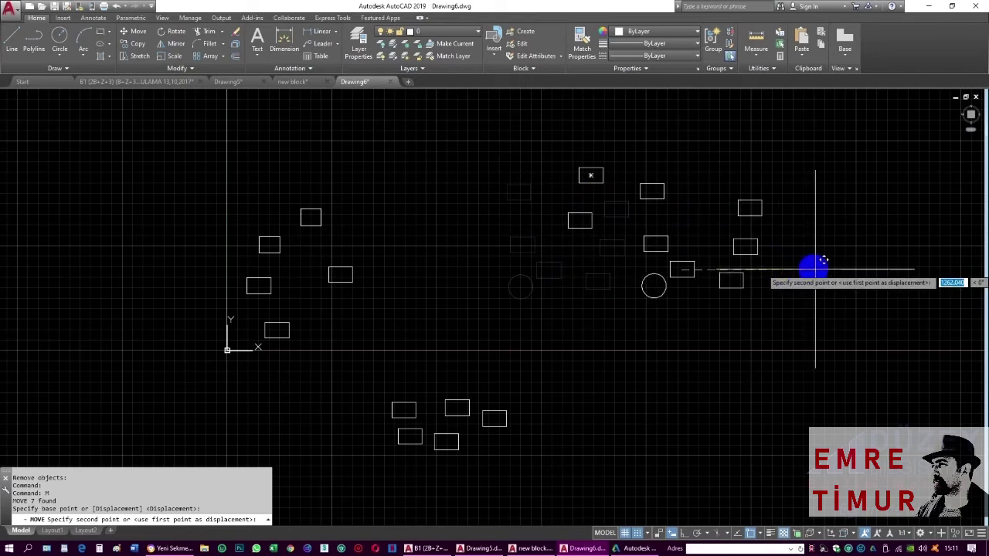
left_click(815, 269)
scroll(772, 247, "down", 2)
scroll(726, 194, "up", 1)
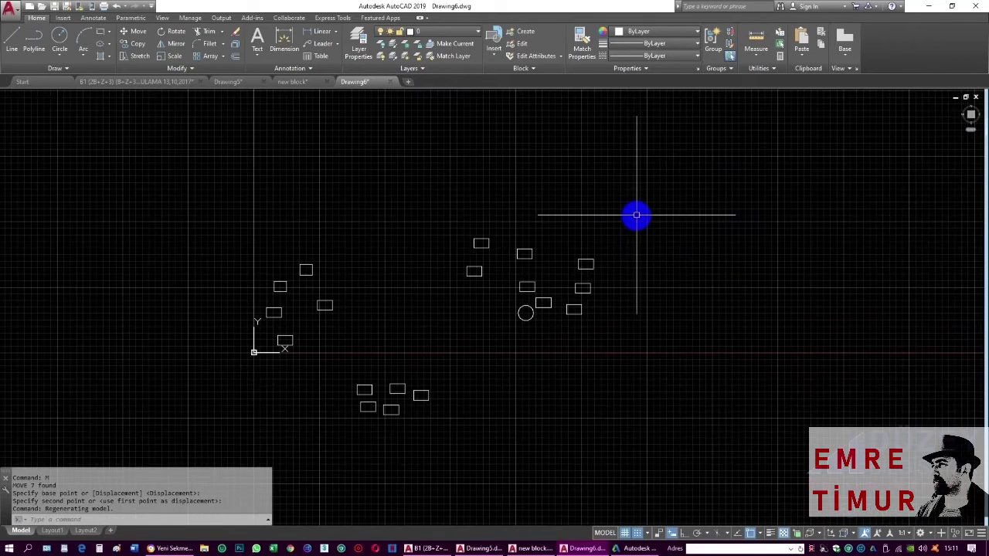
Group the two loose rectangles with the seven-object group into a nine-object group
left_click(685, 197)
left_click(439, 324)
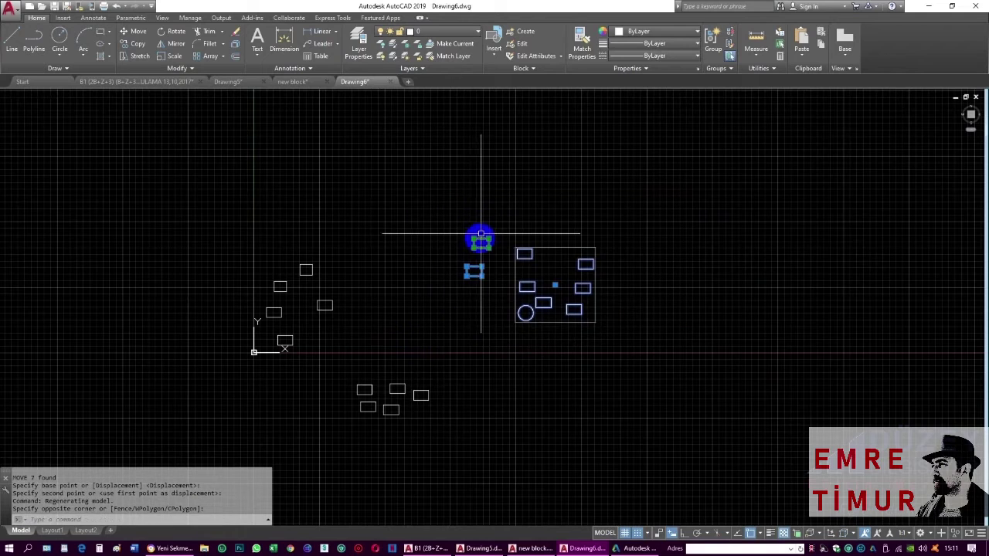
left_click(713, 41)
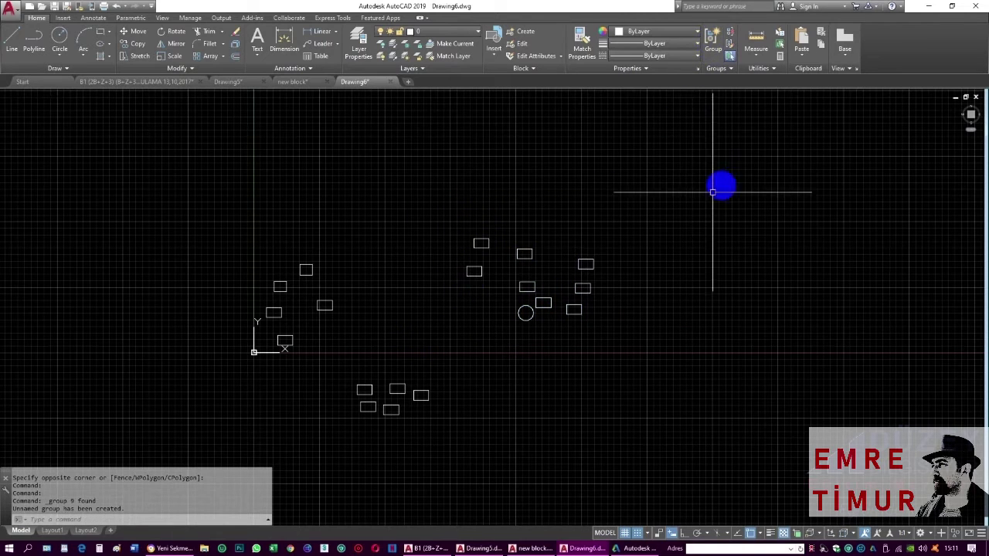
left_click(495, 248)
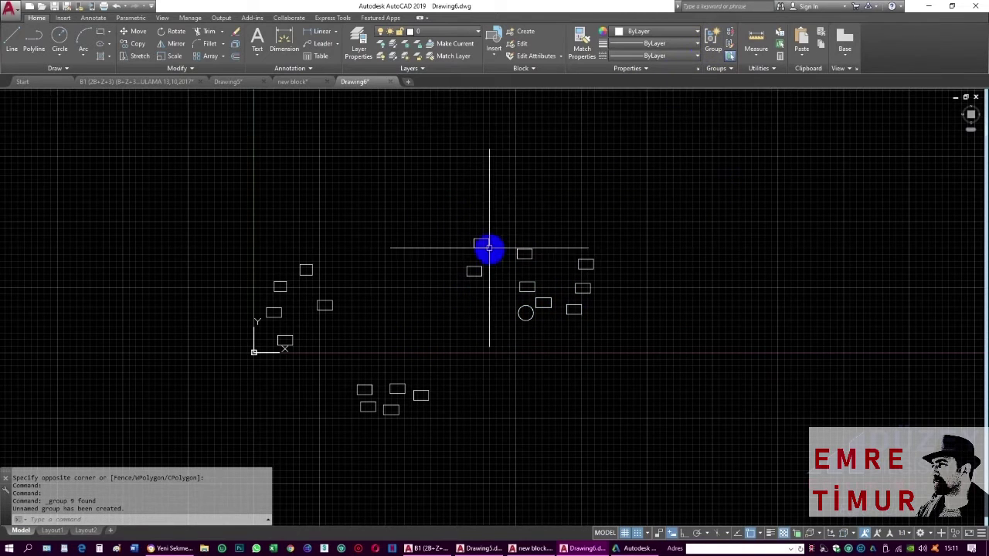
type("M")
Move the nine-object group slightly up and to the left
key("Return")
left_click(435, 243)
left_click(406, 256)
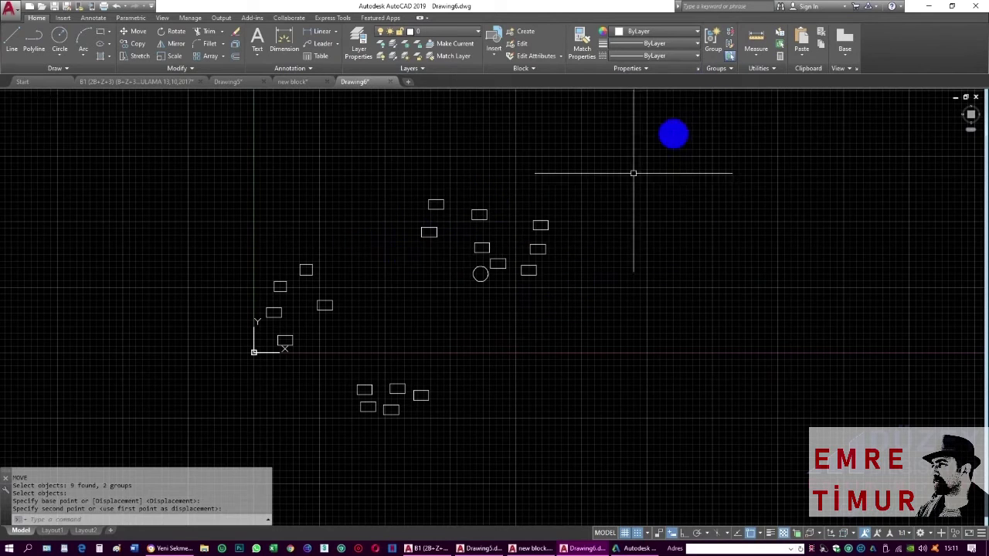
Toggle Group Selection, test picking a single rectangle, then select the group near the origin
left_click(732, 60)
left_click(489, 258)
key("Escape")
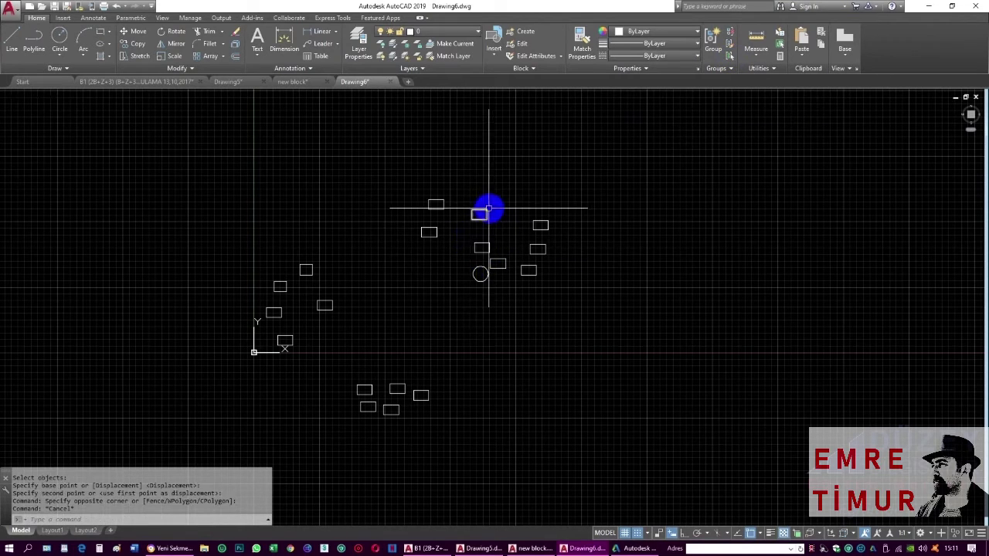
key("Escape")
key("Escape")
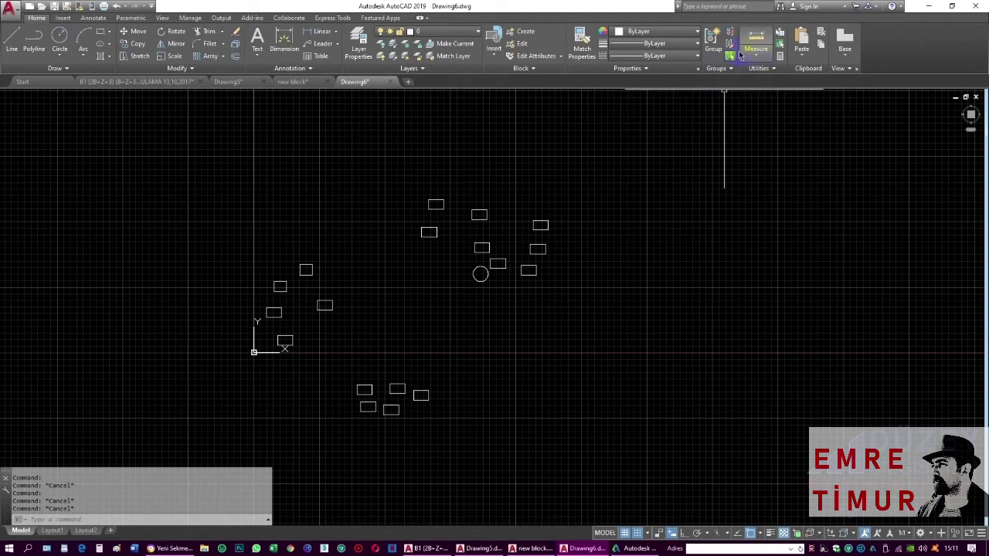
left_click(306, 267)
left_click(294, 249)
middle_click_drag(294, 249, 436, 231)
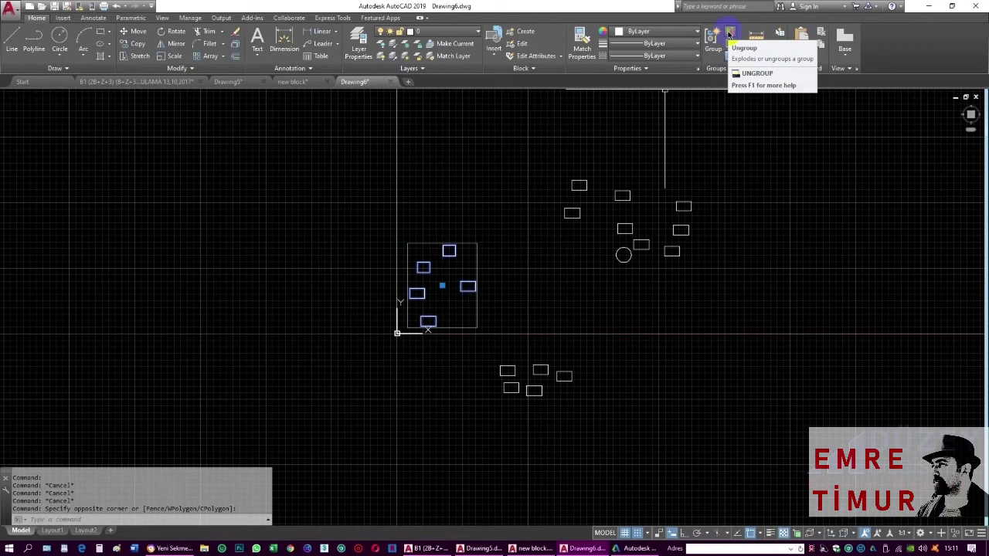
Ungroup the five-rectangle group near the origin and confirm its rectangles now select individually
left_click(729, 35)
left_click(420, 293)
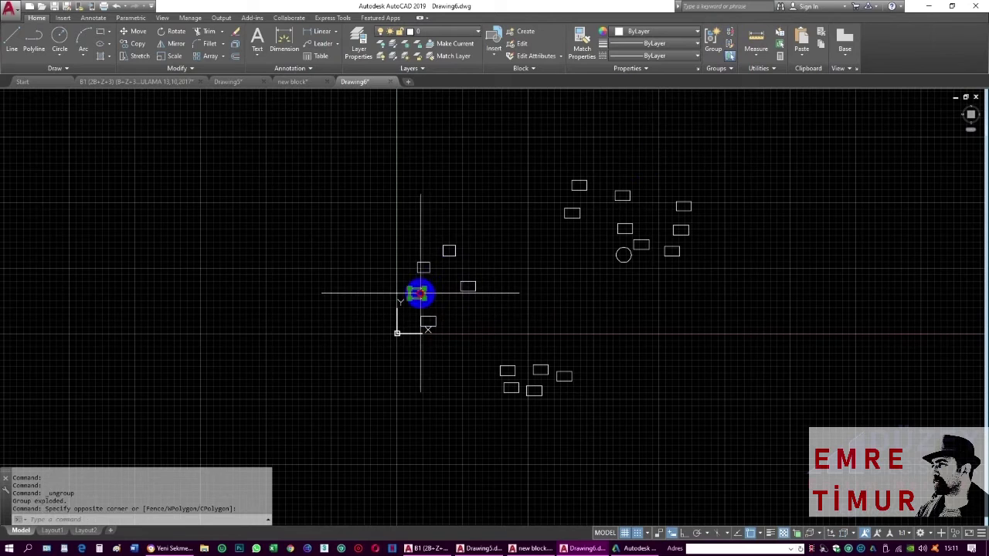
key("Escape")
left_click(449, 250)
key("Escape")
Pan the view up-left and select the bottom cluster's group
left_click(695, 261)
middle_click_drag(576, 188, 561, 166)
key("Escape")
left_click(517, 367)
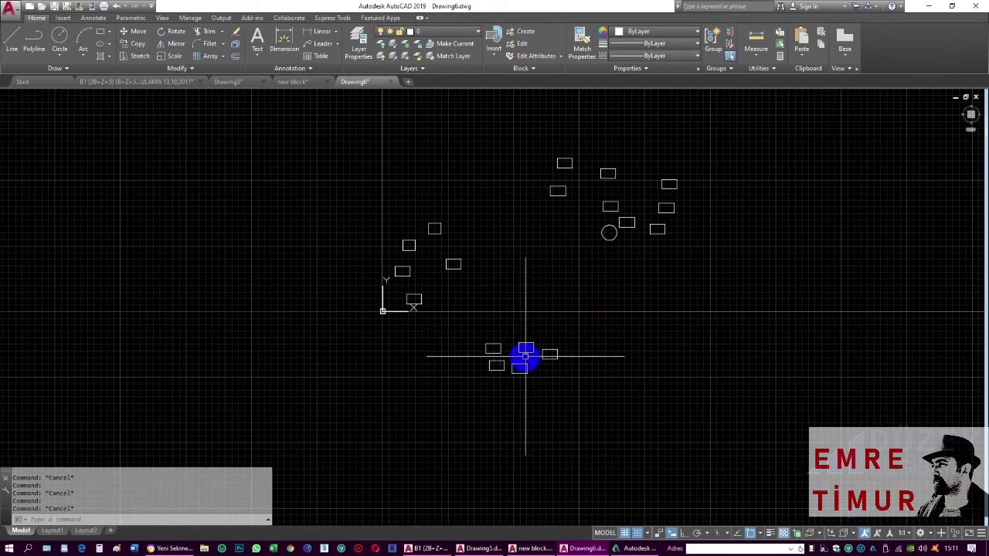
Ungroup the bottom five rectangles, then crossing-select both left clusters into one ten-rectangle group
left_click(730, 32)
key("Escape")
key("Escape")
left_click(561, 435)
left_click(311, 218)
left_click(712, 40)
middle_click_drag(503, 278, 417, 245)
scroll(469, 251, "down", 2)
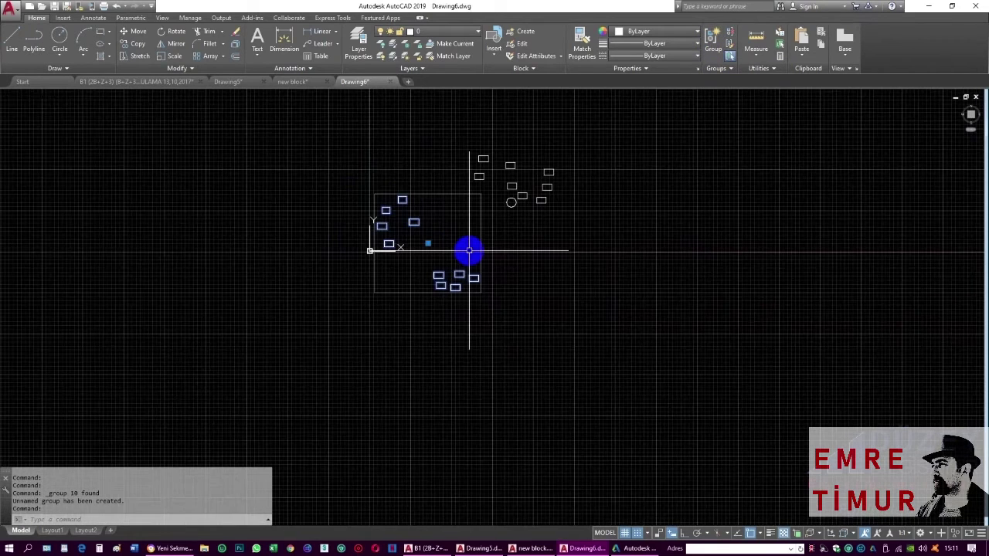
Copy the ten-rectangle group with CO to two positions further right, then select the lower-left clusters
type("co")
key("Return")
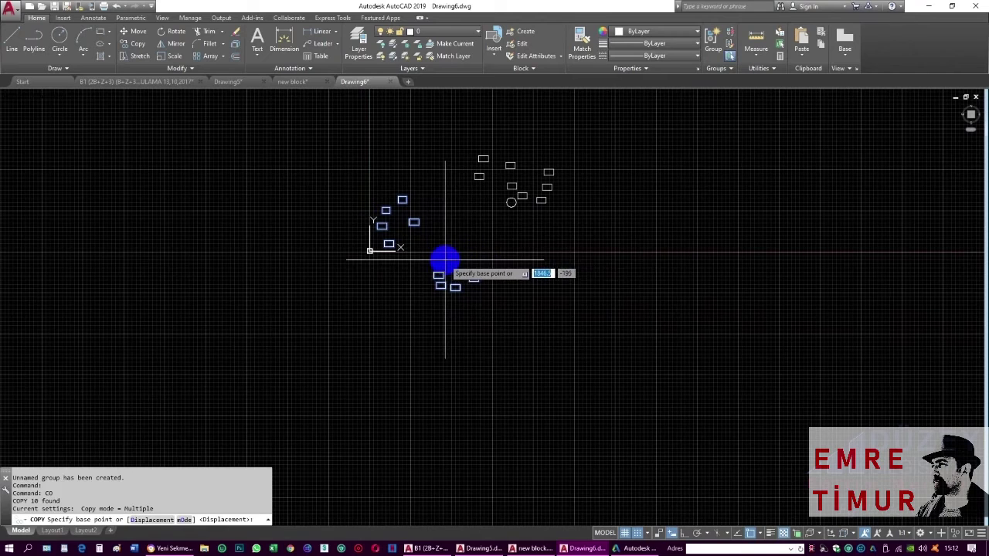
left_click(444, 259)
left_click(649, 306)
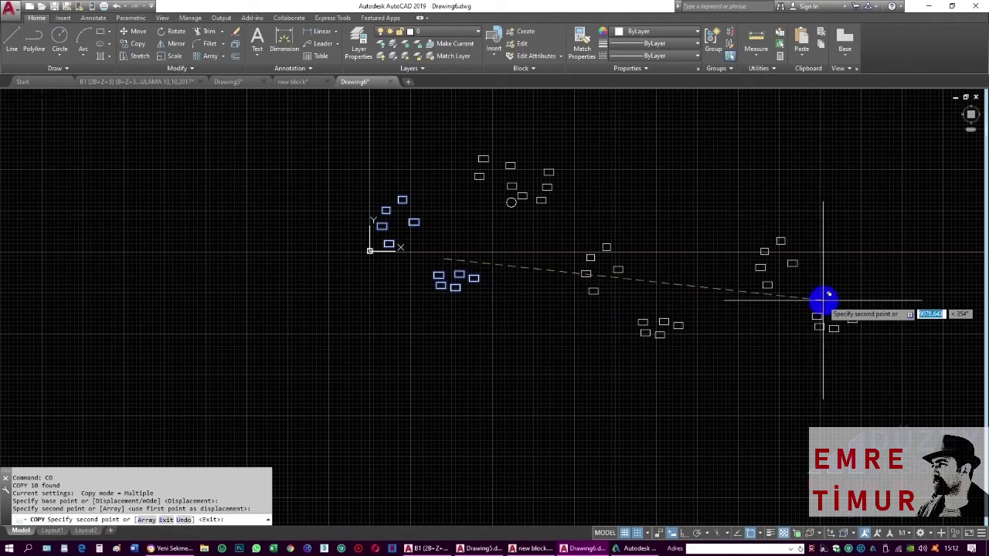
left_click(818, 304)
key("Escape")
middle_click_drag(879, 251, 584, 260)
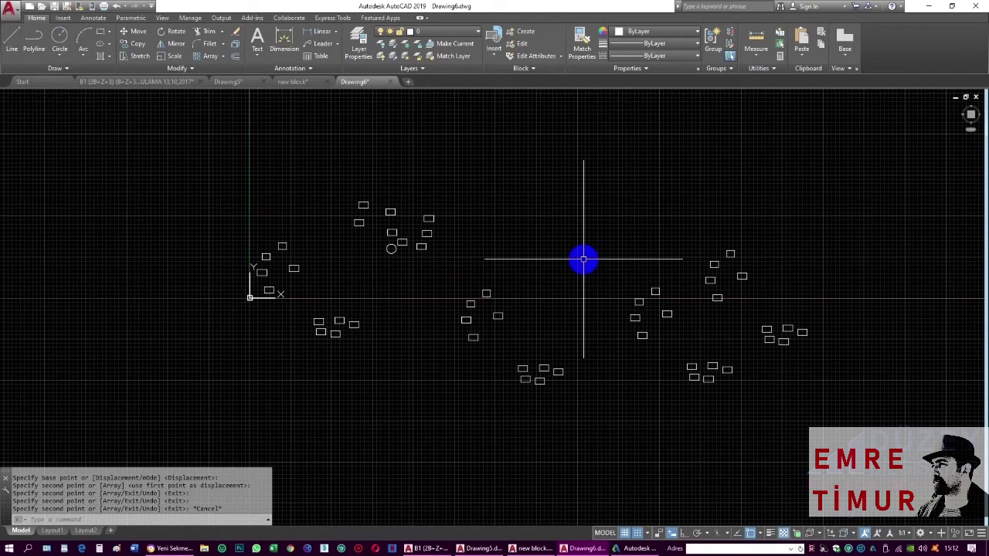
left_click_drag(255, 241, 360, 338)
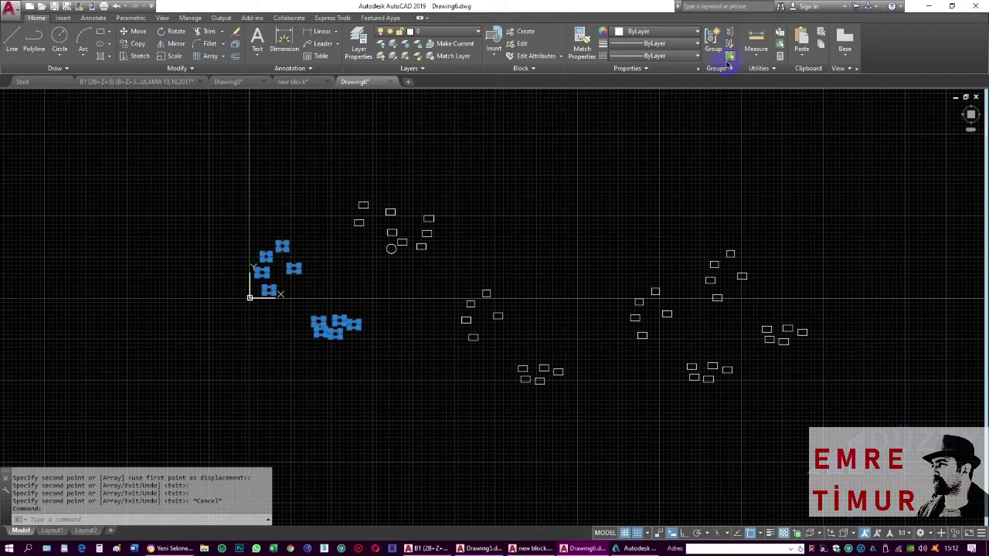
Move one lower-left rectangle slightly down and to the right
type("m")
key("Return")
left_click(300, 275)
key("Escape")
key("Escape")
key("Escape")
key("Return")
left_click(300, 270)
key("Return")
left_click(320, 274)
left_click(336, 287)
Pick two more single rectangles to move, cancelling each move before placing it
key("Return")
left_click(340, 319)
key("Return")
left_click(357, 324)
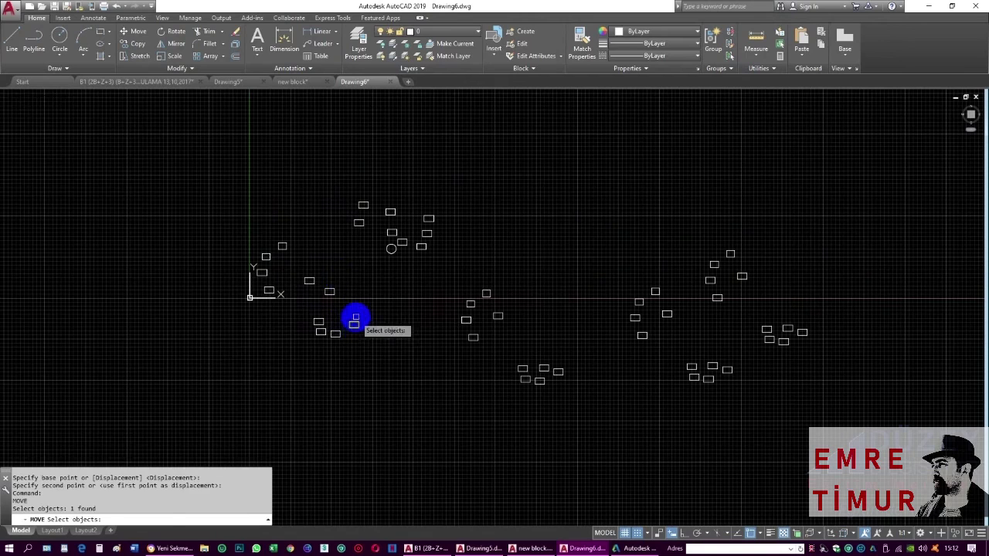
key("Escape")
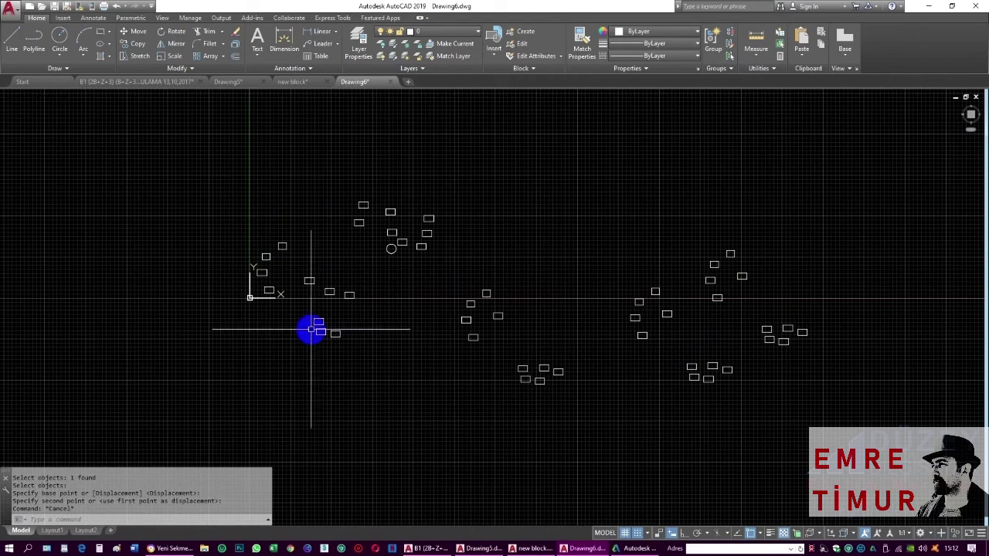
key("space")
left_click(320, 321)
key("Return")
left_click(320, 317)
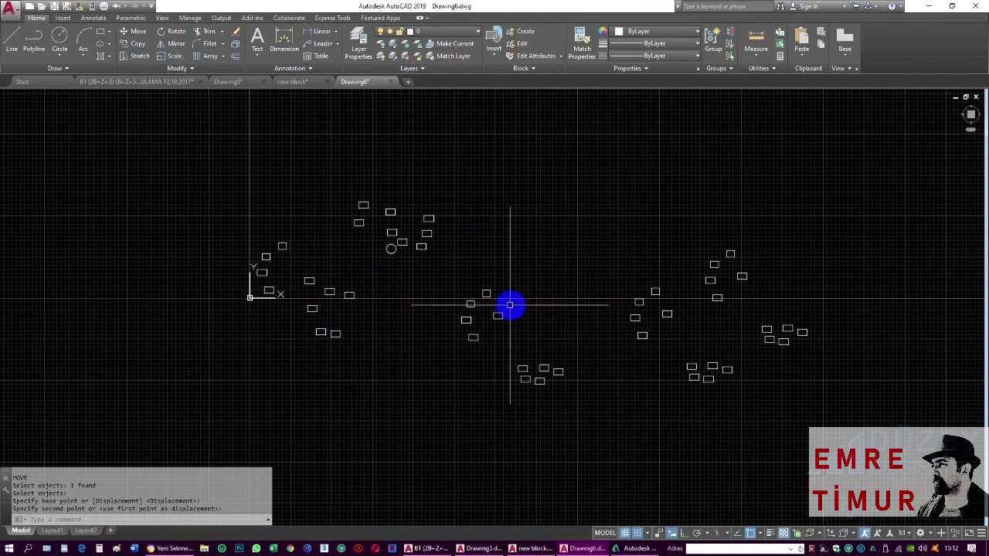
key("Escape")
Erase one cluster of five rectangles with a crossing window
type("e")
key("Return")
scroll(523, 269, "up", 2)
left_click(523, 269)
left_click(410, 374)
key("Return")
scroll(581, 226, "down", 4)
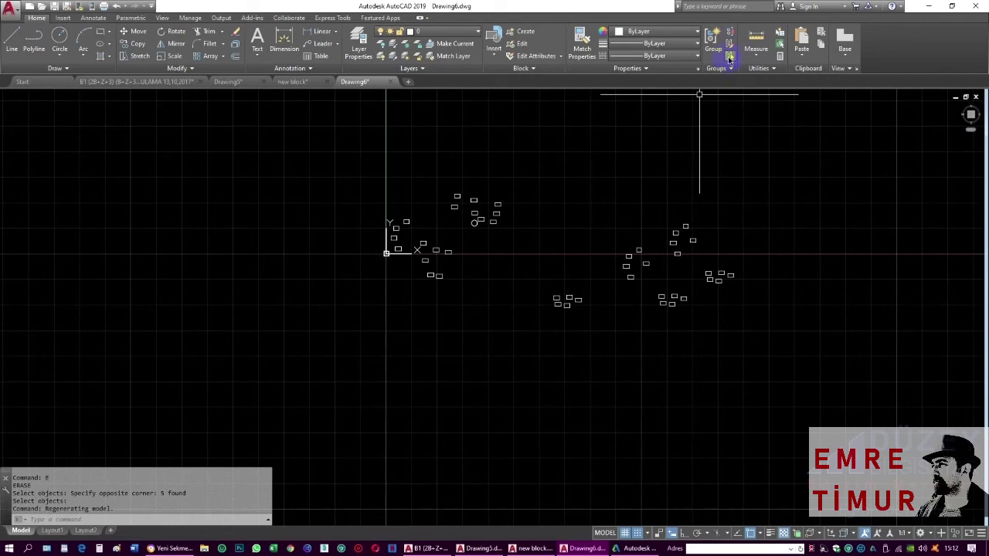
Select one ten-rectangle copy and move it a little lower
middle_click_drag(628, 270, 536, 276)
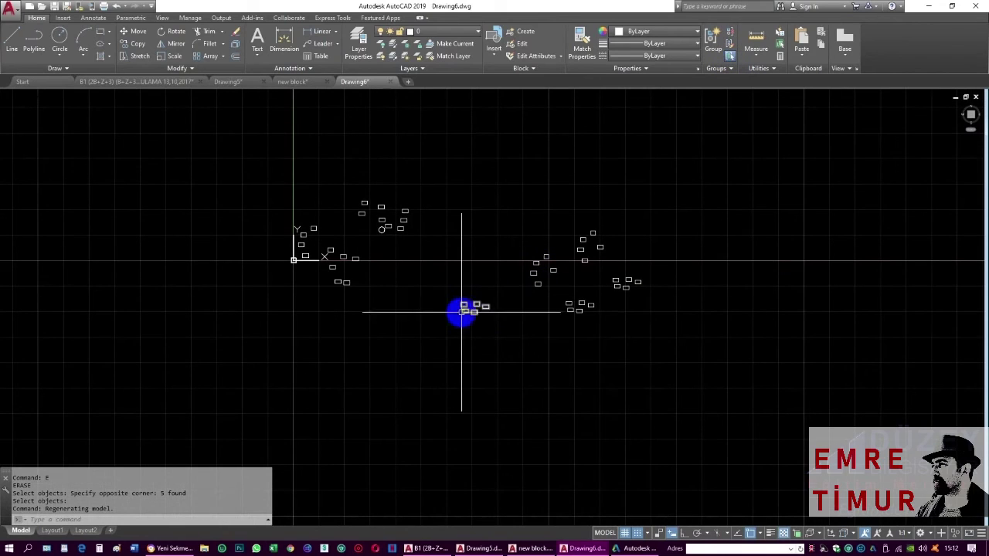
left_click_drag(479, 334, 459, 364)
key("Escape")
type("m")
key("Return")
left_click(561, 330)
key("Return")
left_click(562, 330)
left_click(559, 356)
key("Return")
Start a selection window around the rectangle clusters near the origin
left_click(652, 313)
key("Escape")
key("Escape")
key("Return")
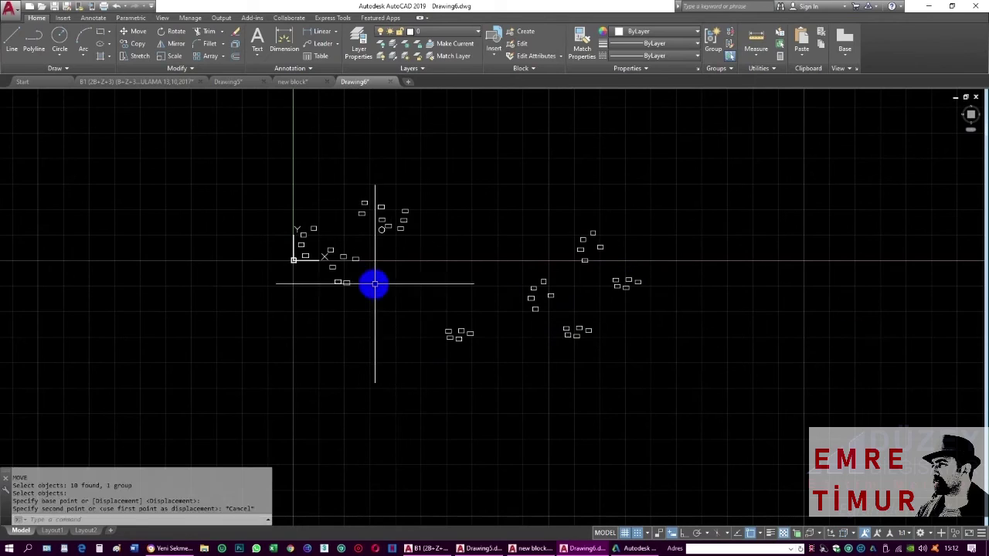
left_click(333, 274)
key("Escape")
key("Escape")
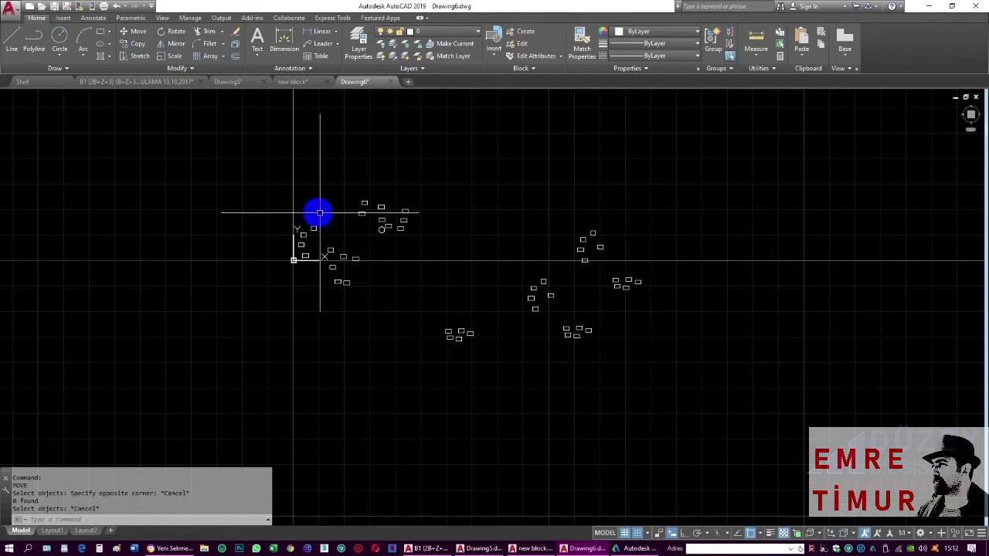
left_click(293, 223)
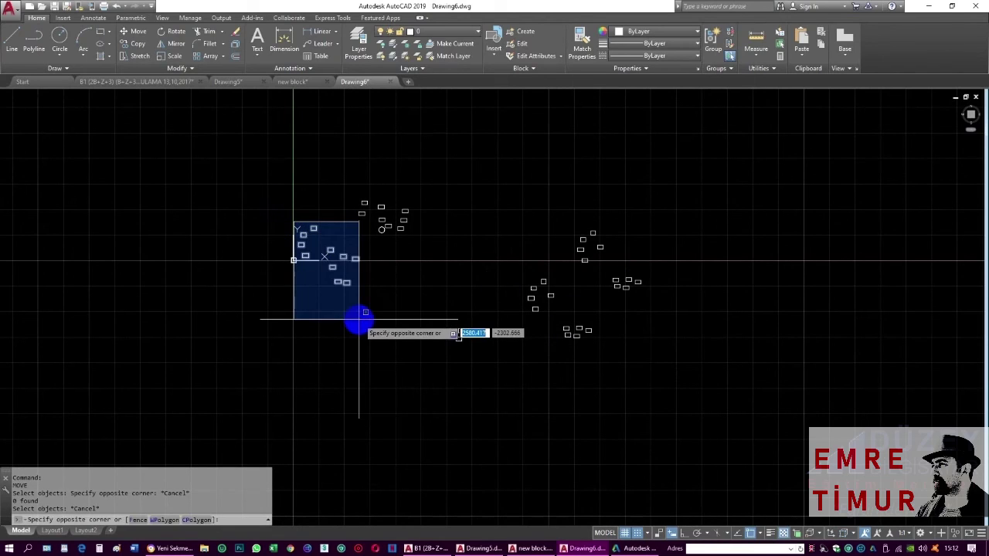